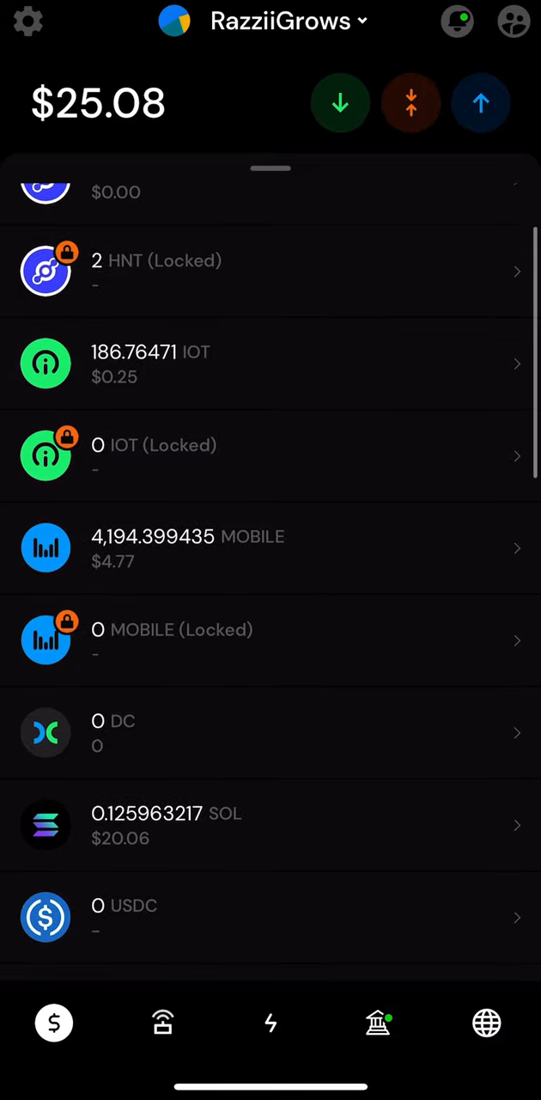
{"action": "scroll", "coordinate": [271, 584], "scroll_direction": "down", "scroll_amount": 3}
{"action": "scroll", "coordinate": [270, 584], "scroll_direction": "down", "scroll_amount": 3}
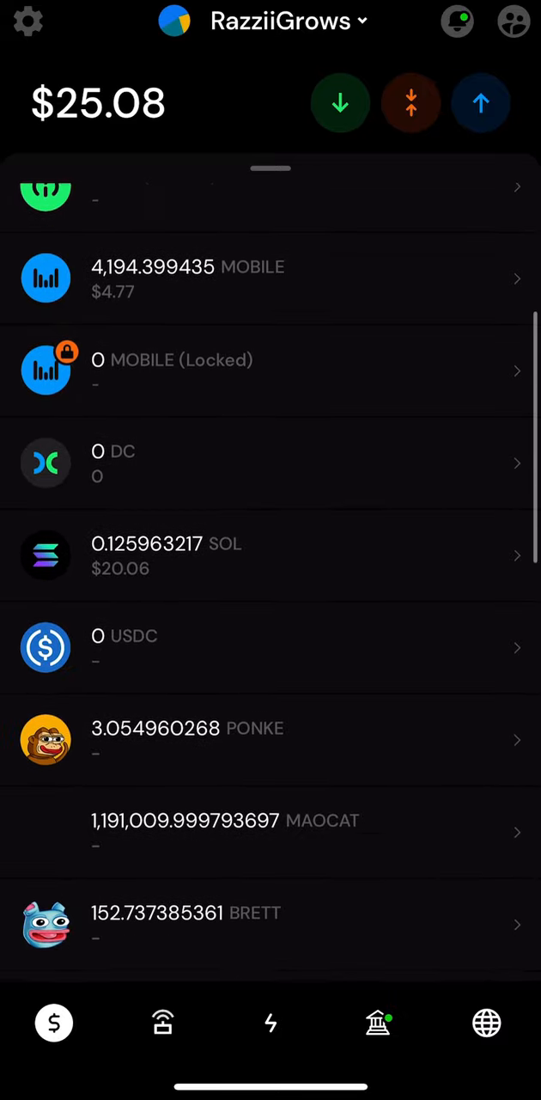
{"action": "scroll", "coordinate": [271, 584], "scroll_direction": "down", "scroll_amount": 3}
{"action": "scroll", "coordinate": [270, 584], "scroll_direction": "down", "scroll_amount": 8}
{"action": "scroll", "coordinate": [270, 585], "scroll_direction": "down", "scroll_amount": 4}
{"action": "scroll", "coordinate": [271, 584], "scroll_direction": "up", "scroll_amount": 1}
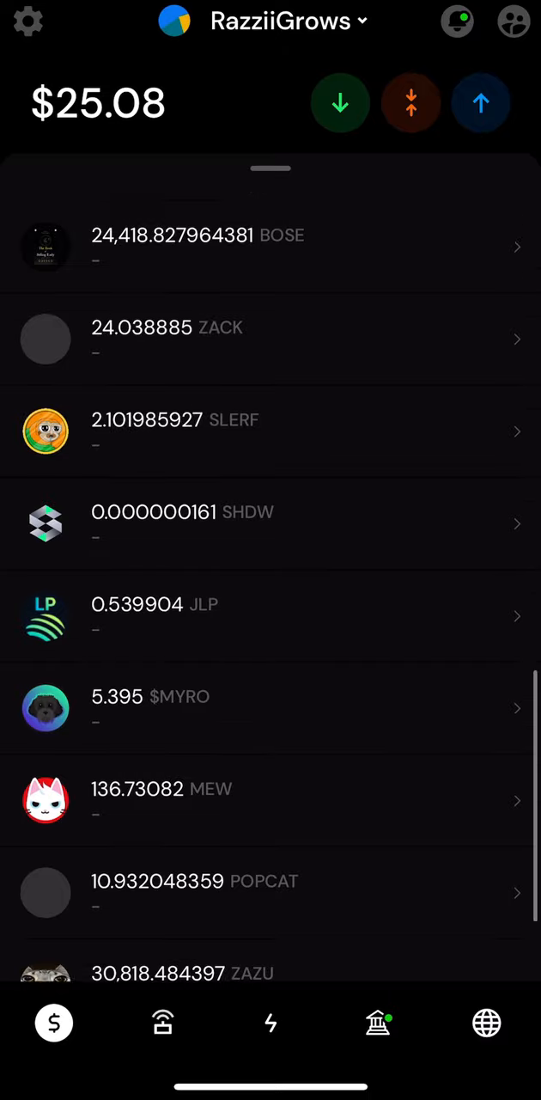
{"action": "scroll", "coordinate": [271, 584], "scroll_direction": "up", "scroll_amount": 1}
{"action": "scroll", "coordinate": [271, 585], "scroll_direction": "down", "scroll_amount": 3}
{"action": "scroll", "coordinate": [271, 584], "scroll_direction": "up", "scroll_amount": 4}
{"action": "scroll", "coordinate": [271, 584], "scroll_direction": "up", "scroll_amount": 6}
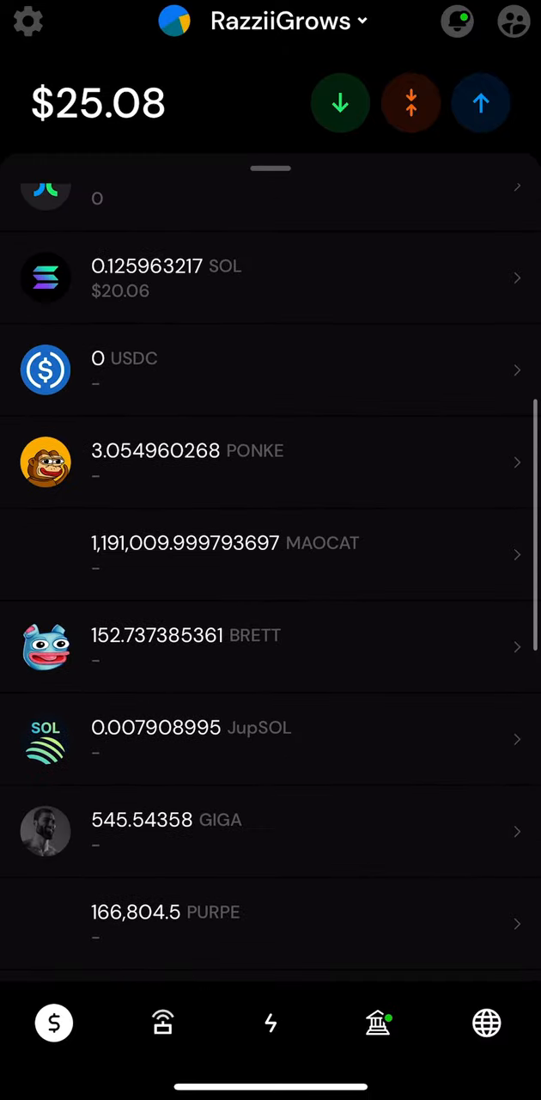
{"action": "scroll", "coordinate": [271, 584], "scroll_direction": "up", "scroll_amount": 3}
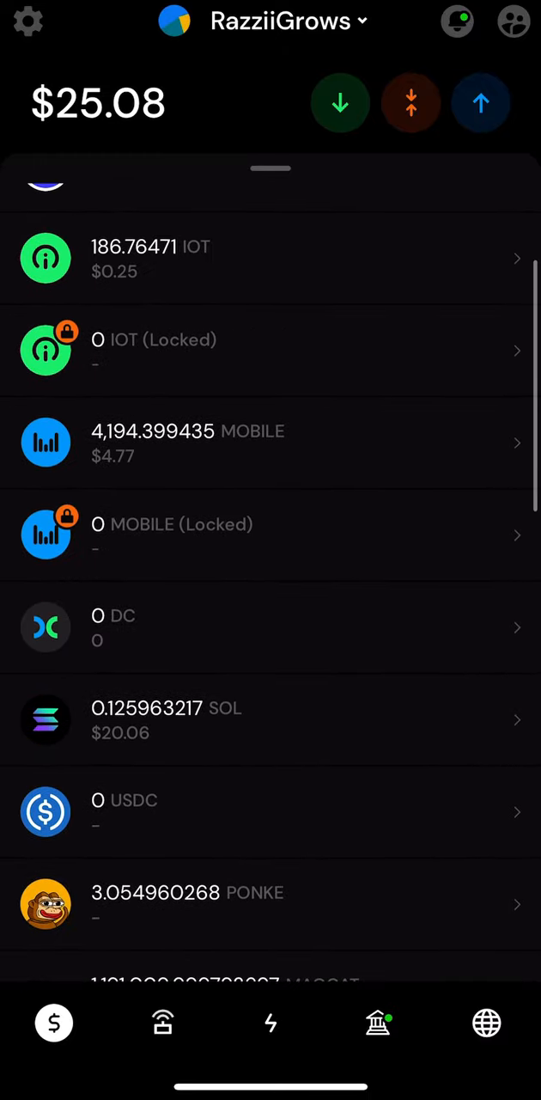
{"action": "scroll", "coordinate": [271, 584], "scroll_direction": "up", "scroll_amount": 1}
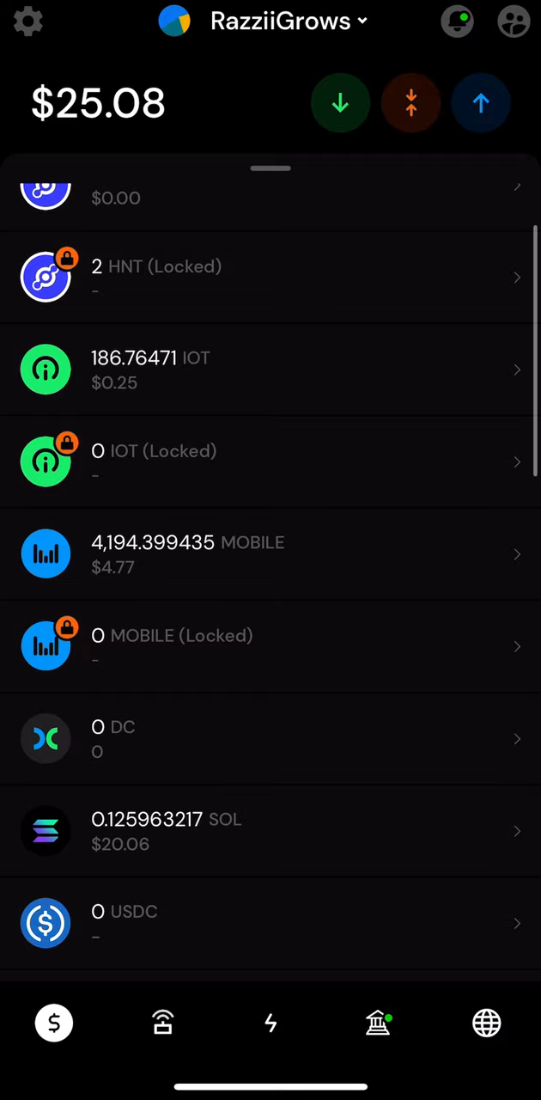
- Start a MOBILE transfer with the Crypto.com saved contact as recipient
{"action": "left_click", "coordinate": [270, 553]}
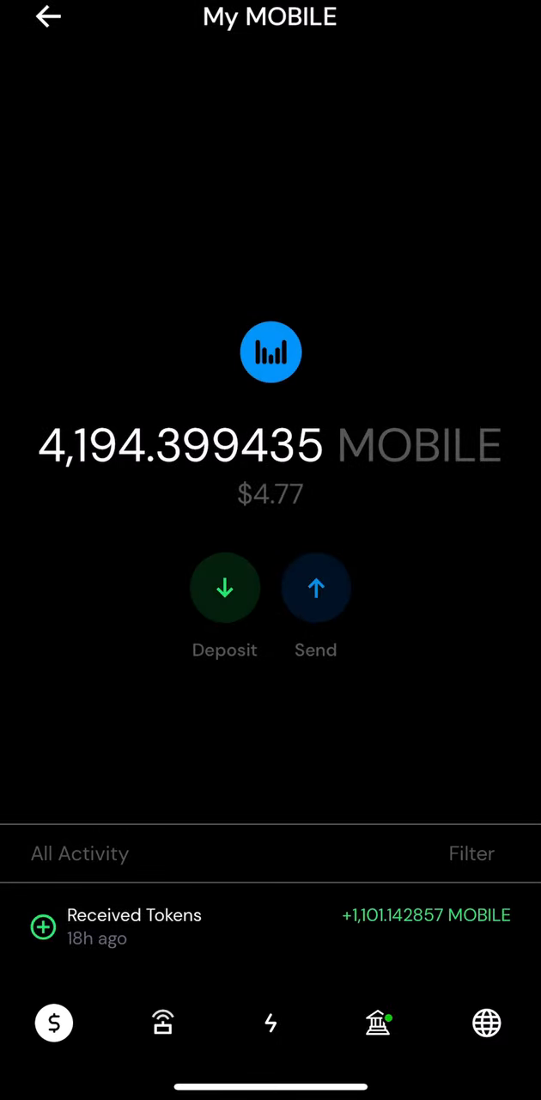
{"action": "left_click", "coordinate": [315, 588]}
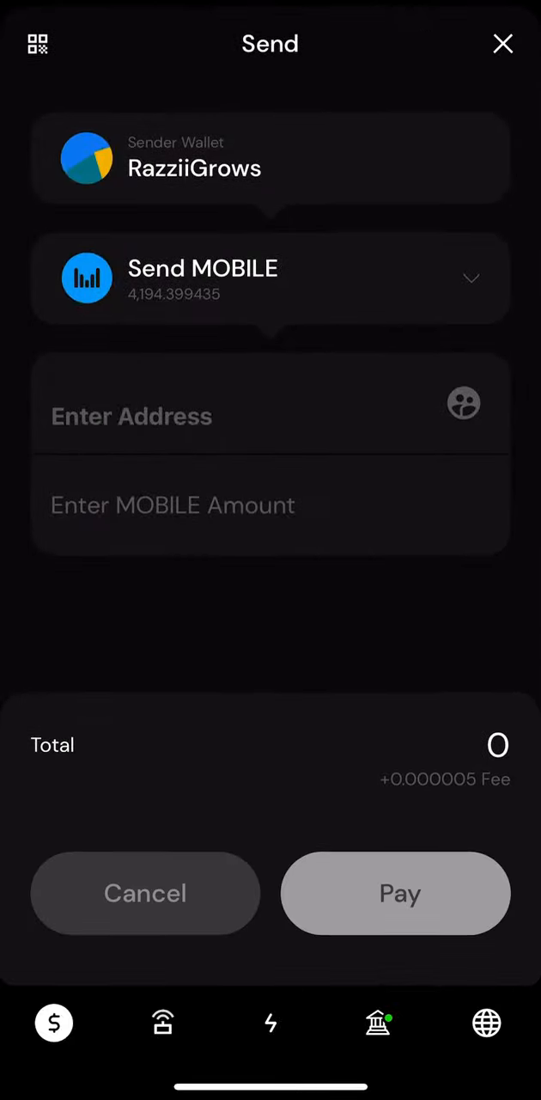
{"action": "left_click", "coordinate": [464, 398]}
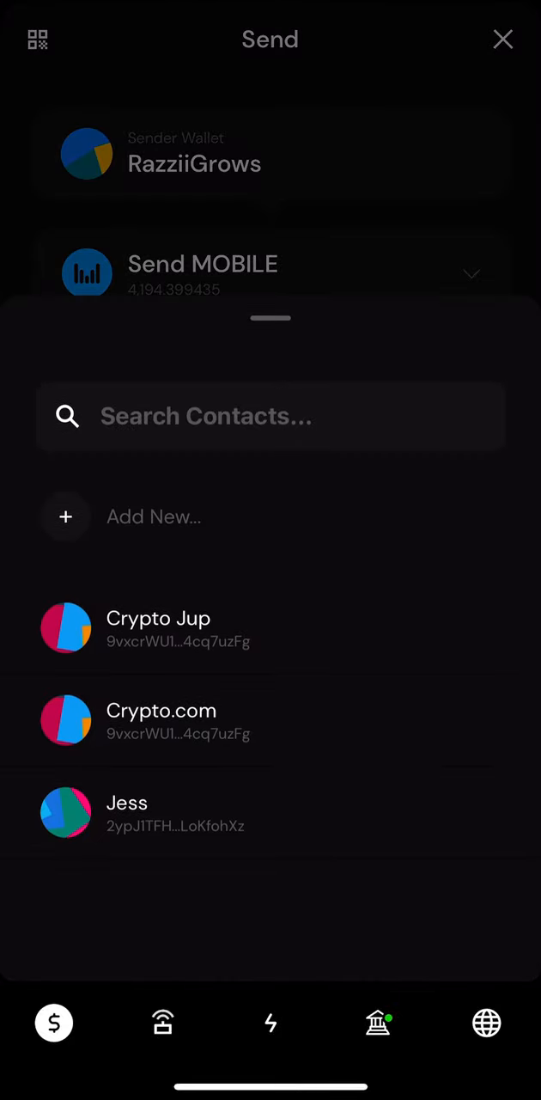
{"action": "left_click", "coordinate": [158, 627]}
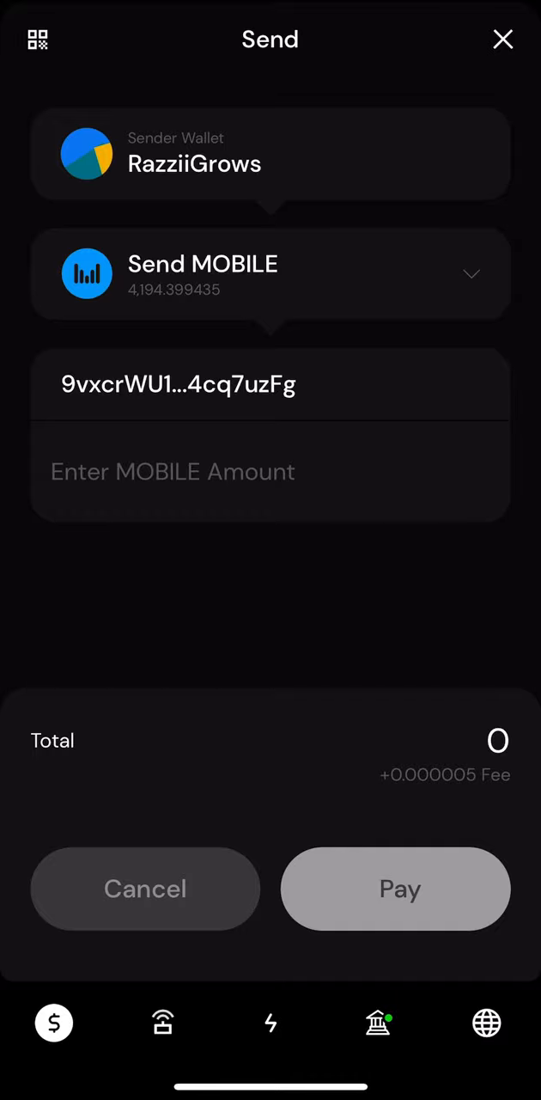
- Send the maximum 4,194.399435 MOBILE, confirming, paying and swiping to approve
{"action": "left_click", "coordinate": [172, 471]}
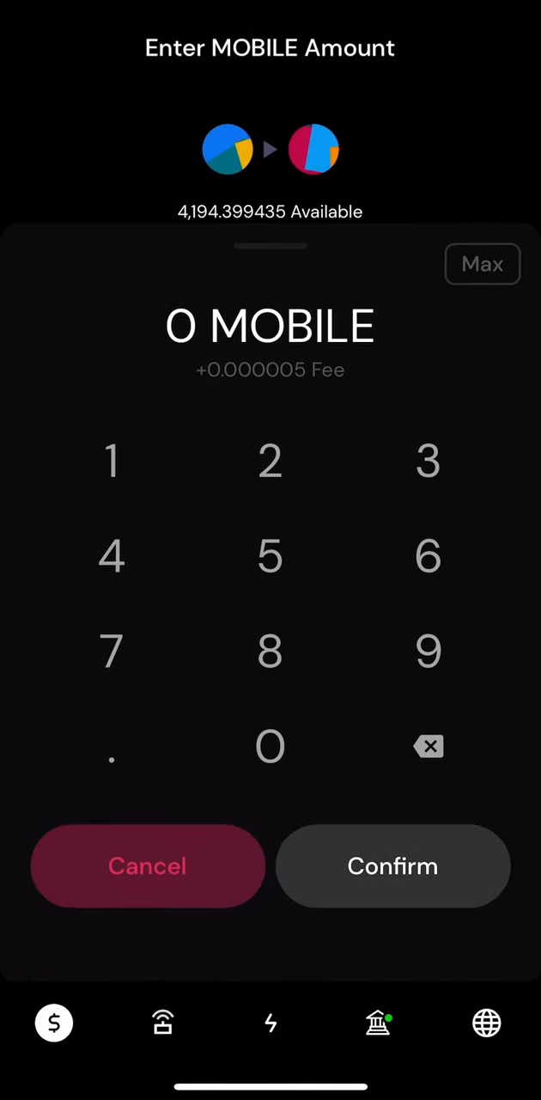
{"action": "left_click", "coordinate": [482, 263]}
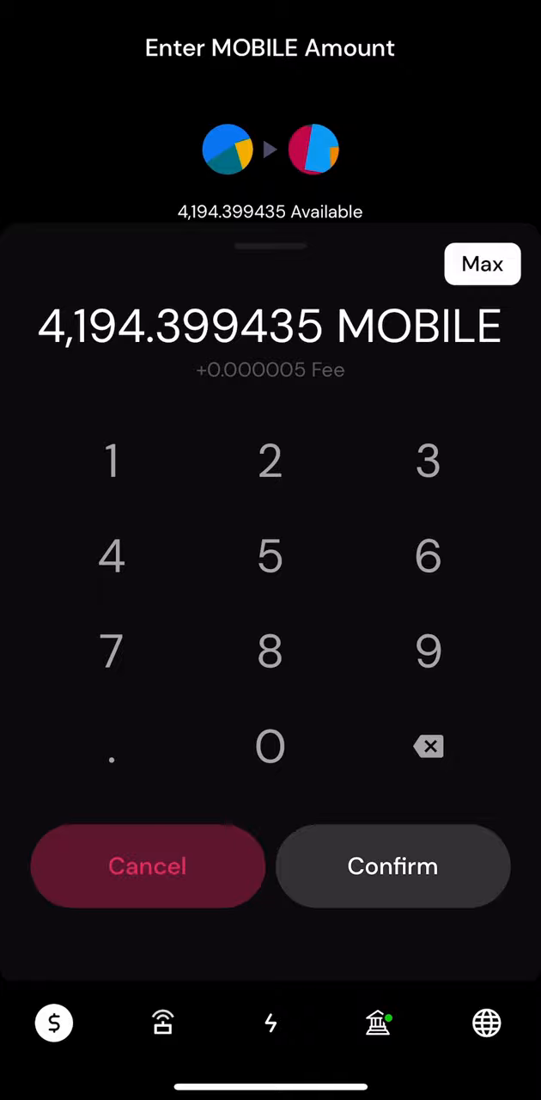
{"action": "left_click", "coordinate": [393, 866]}
{"action": "left_click", "coordinate": [395, 888]}
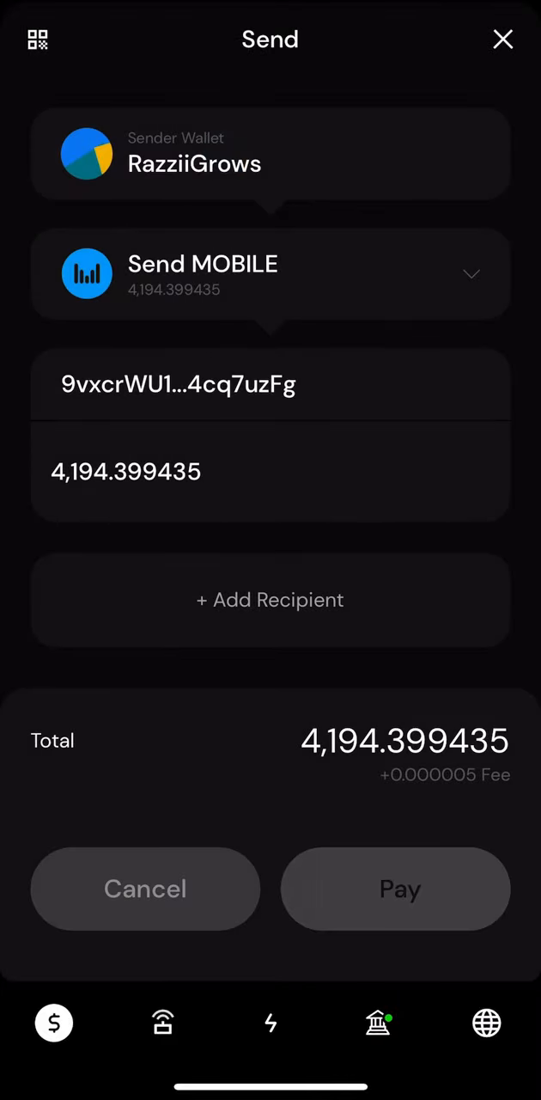
{"action": "left_click_drag", "start_coordinate": [68, 910], "coordinate": [468, 911]}
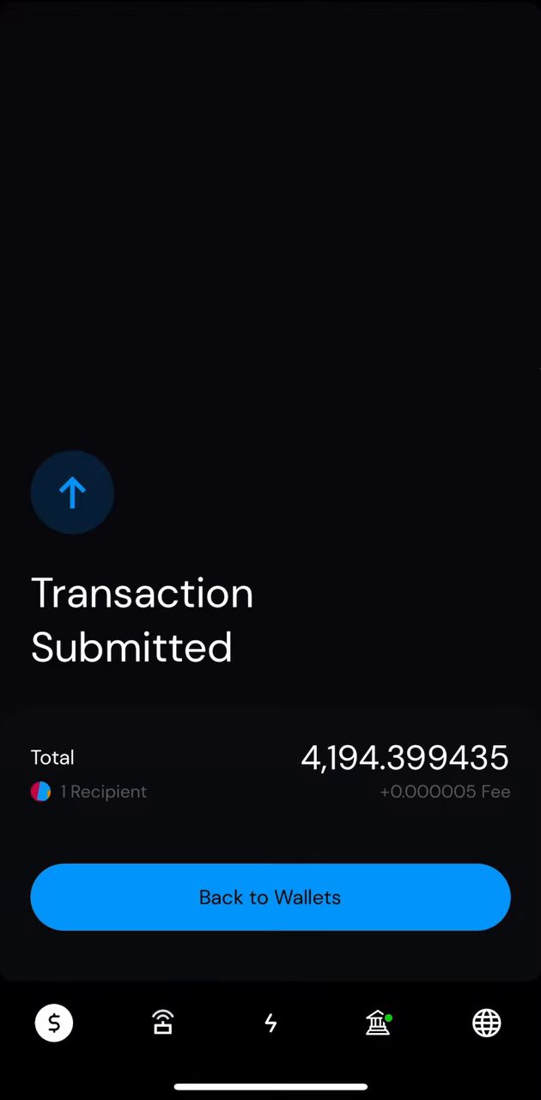
- Back in the token list, start a SOL transfer addressed to the Crypto.com contact
{"action": "left_click", "coordinate": [270, 897]}
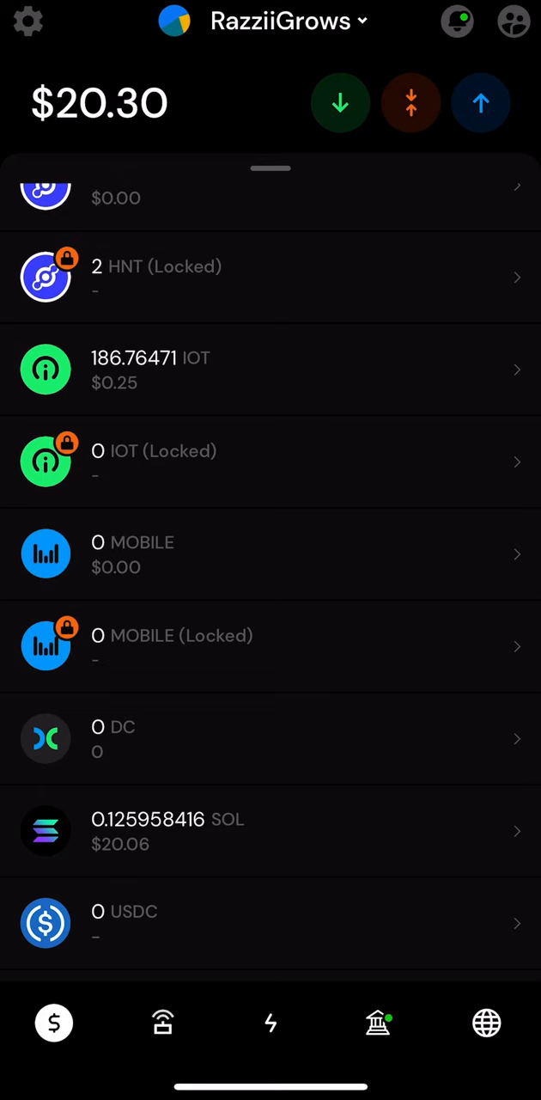
{"action": "left_click", "coordinate": [271, 831]}
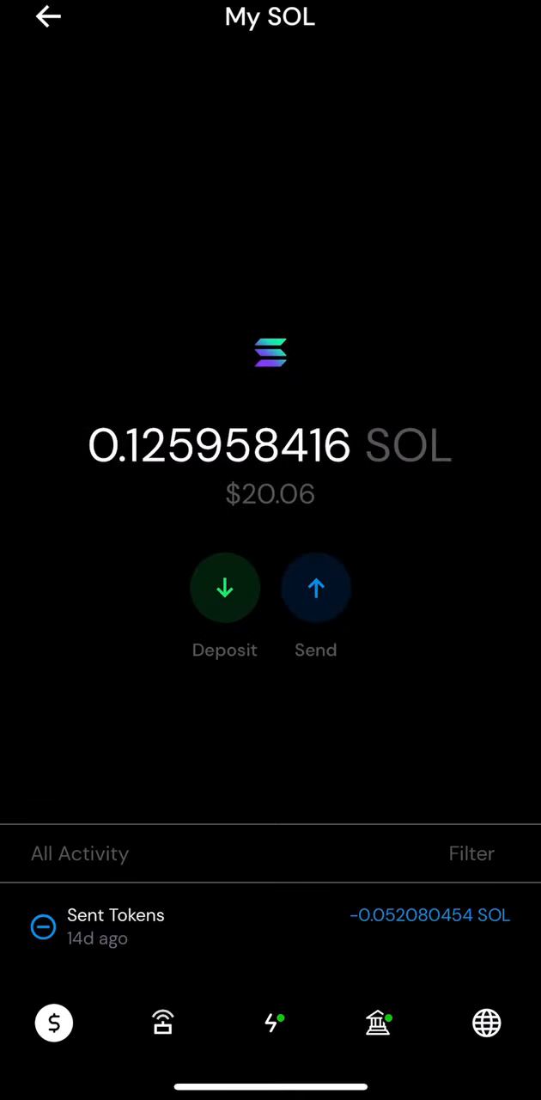
{"action": "left_click", "coordinate": [315, 587]}
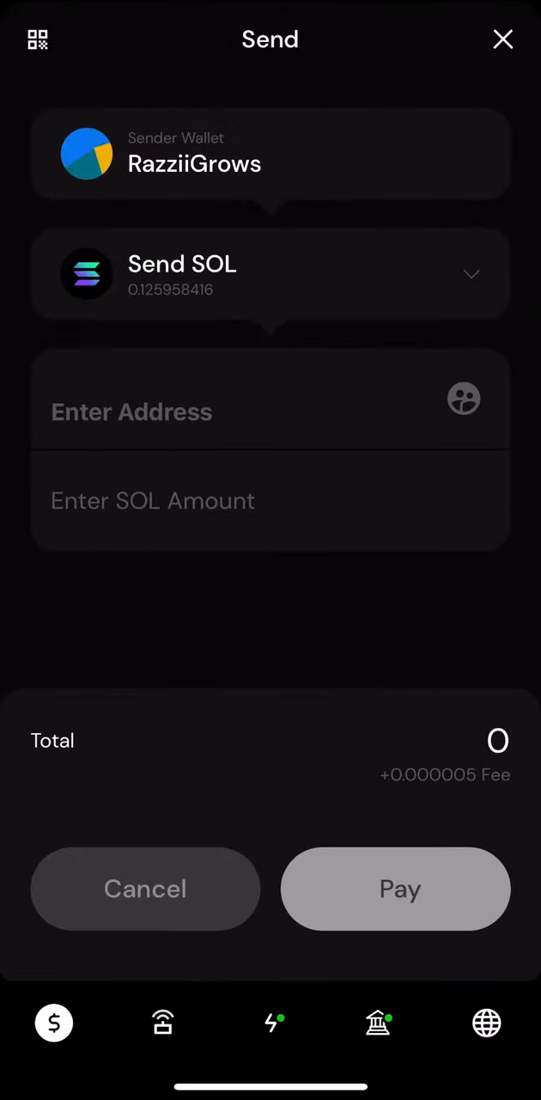
{"action": "left_click", "coordinate": [464, 398]}
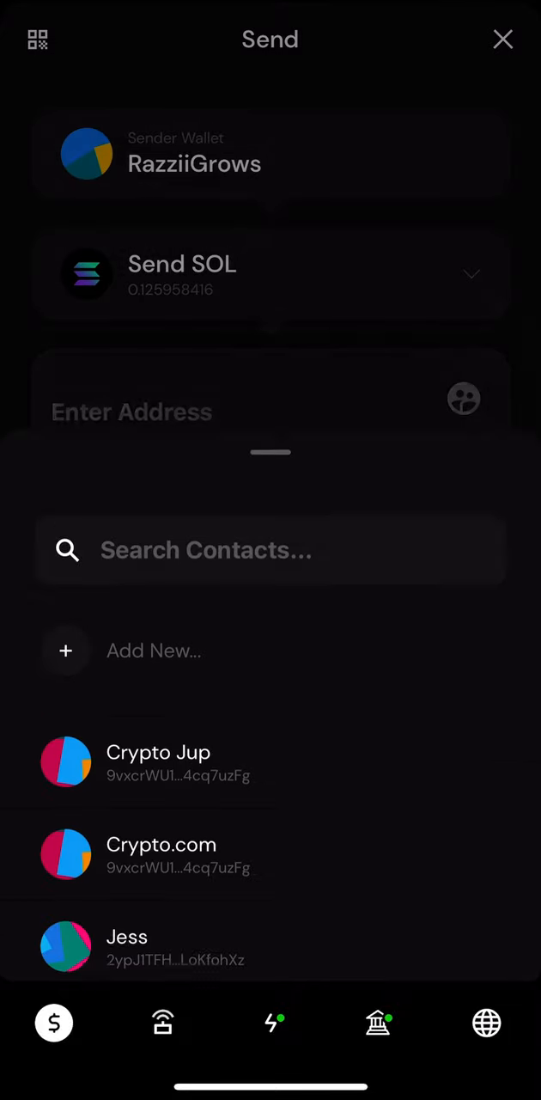
{"action": "left_click", "coordinate": [158, 627]}
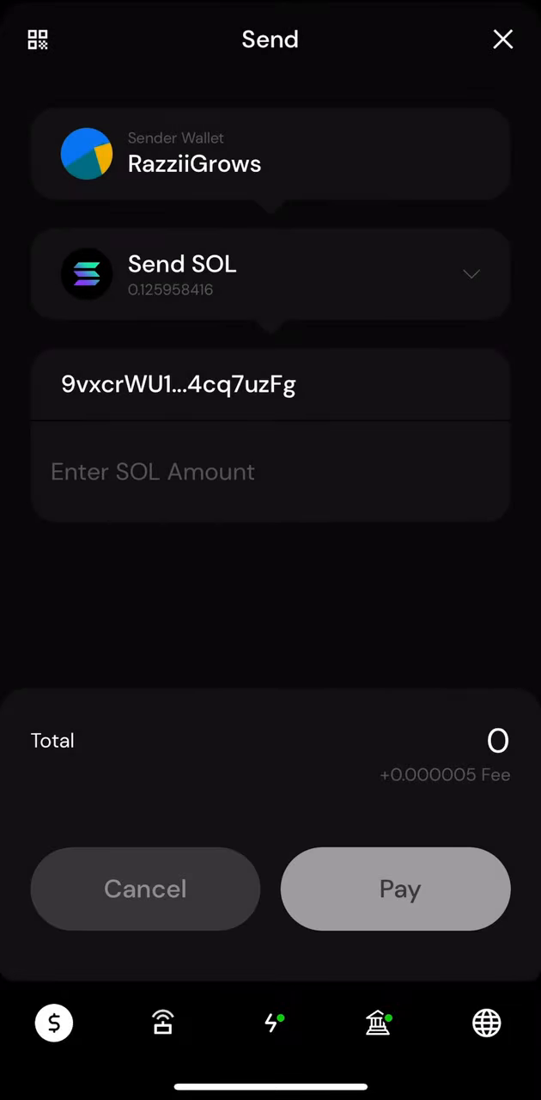
- Fill in the Max SOL amount and trim digits on the keypad toward 0.125 SOL
{"action": "left_click", "coordinate": [153, 471]}
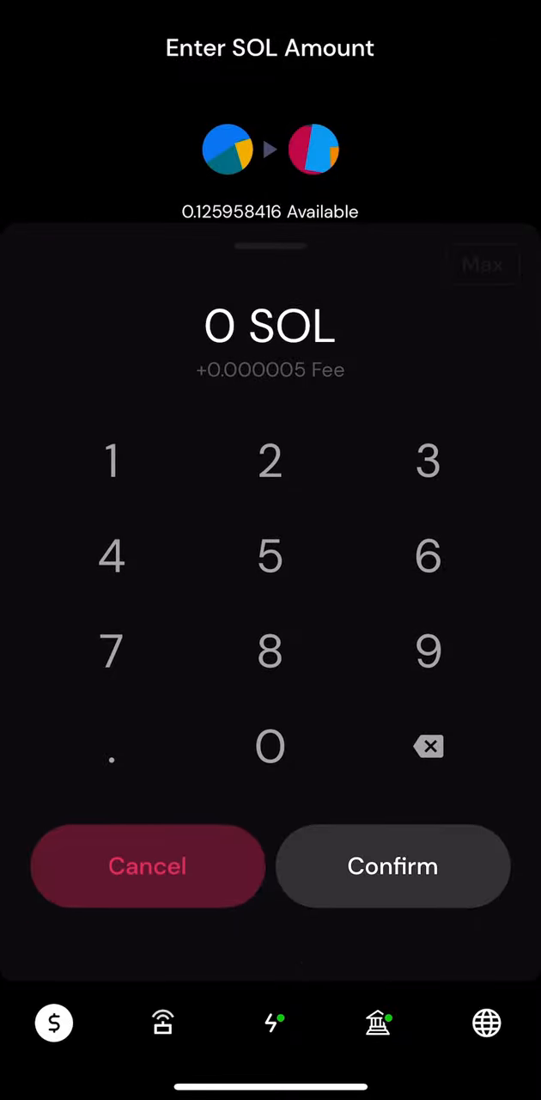
{"action": "left_click", "coordinate": [482, 264]}
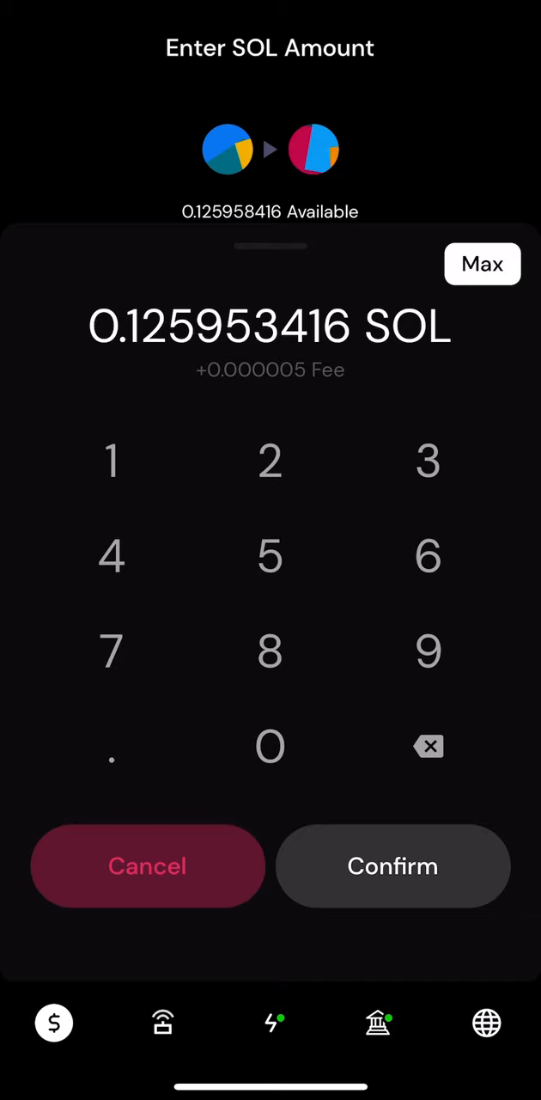
{"action": "left_click", "coordinate": [429, 746]}
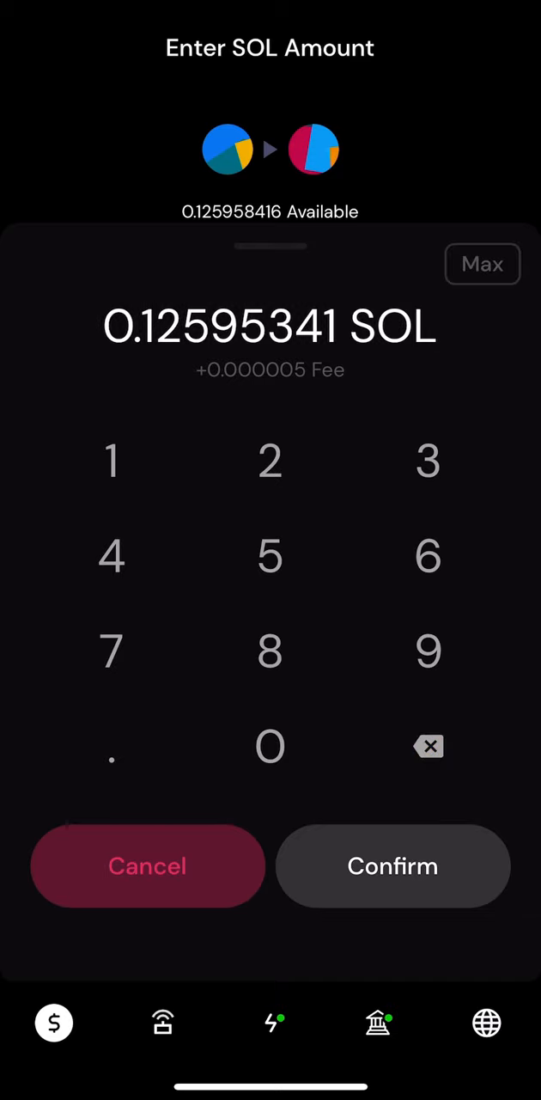
{"action": "left_click", "coordinate": [428, 746]}
{"action": "left_click", "coordinate": [429, 746]}
{"action": "left_click", "coordinate": [429, 746]}
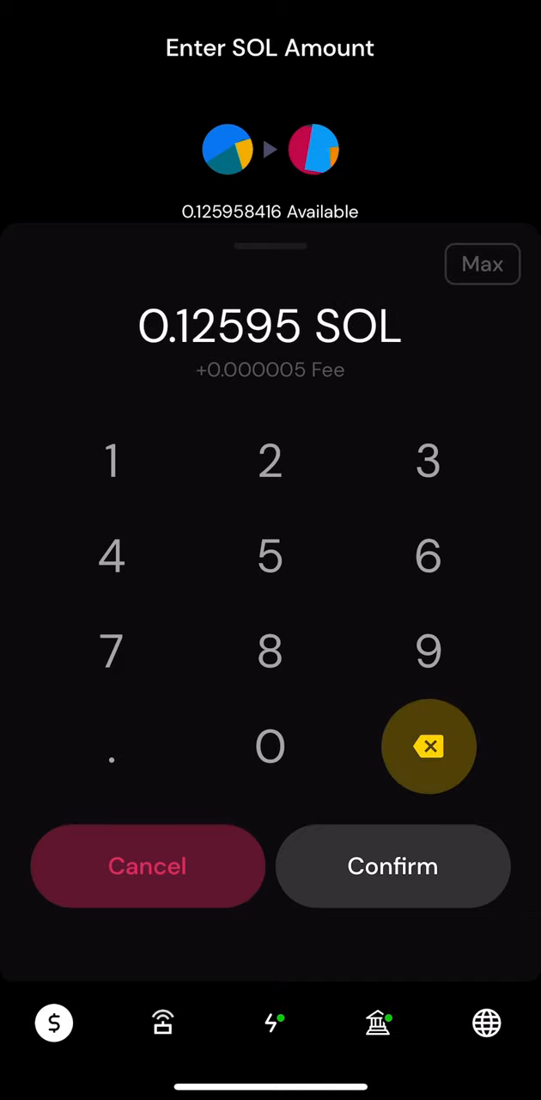
{"action": "left_click", "coordinate": [428, 746]}
{"action": "left_click", "coordinate": [429, 746]}
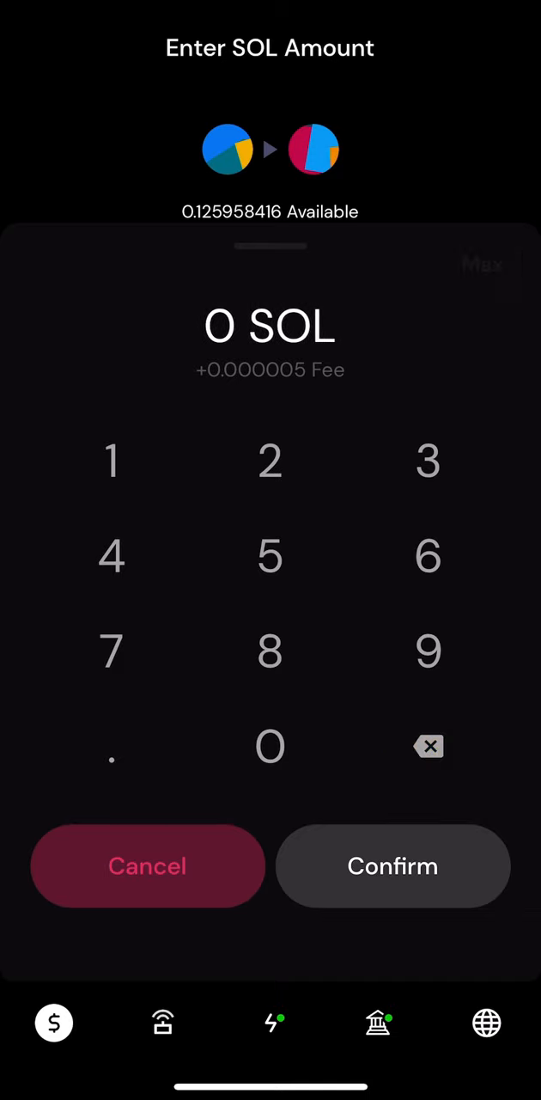
{"action": "left_click", "coordinate": [482, 263]}
{"action": "left_click", "coordinate": [429, 746]}
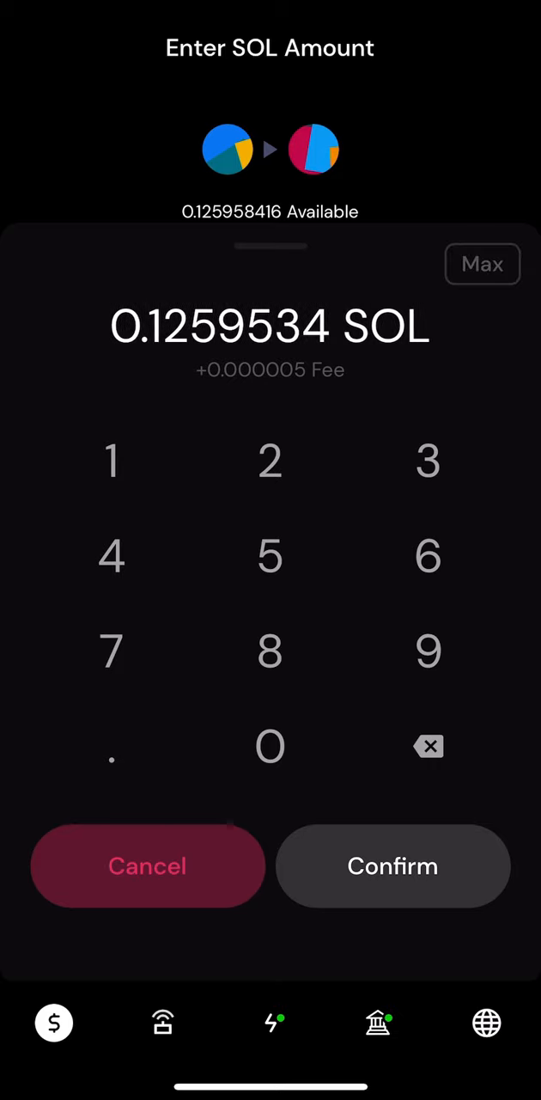
{"action": "left_click", "coordinate": [429, 745]}
{"action": "left_click", "coordinate": [429, 746]}
{"action": "left_click", "coordinate": [429, 746]}
{"action": "left_click", "coordinate": [428, 745]}
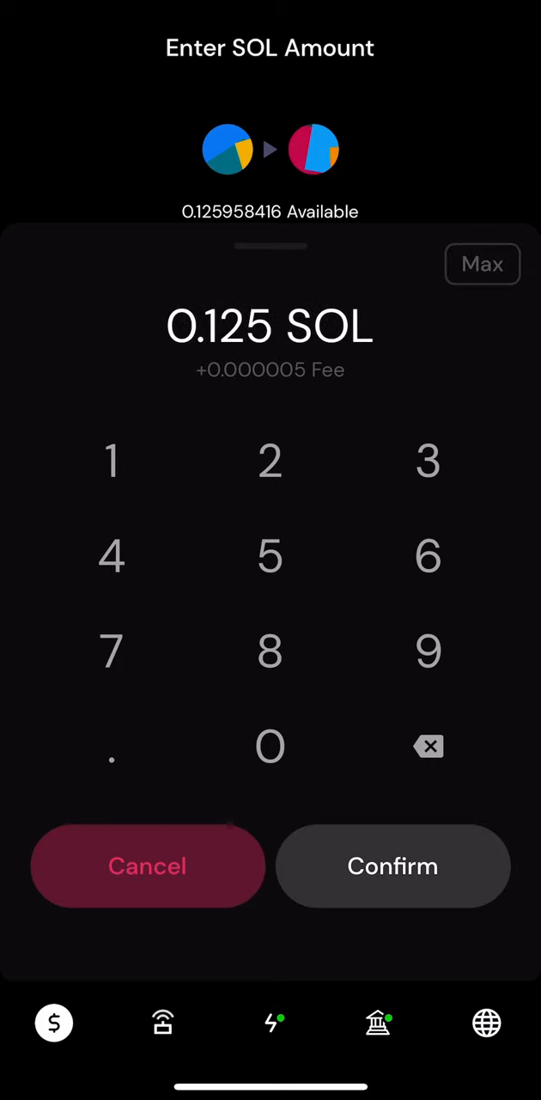
{"action": "left_click", "coordinate": [428, 746]}
{"action": "left_click", "coordinate": [429, 746]}
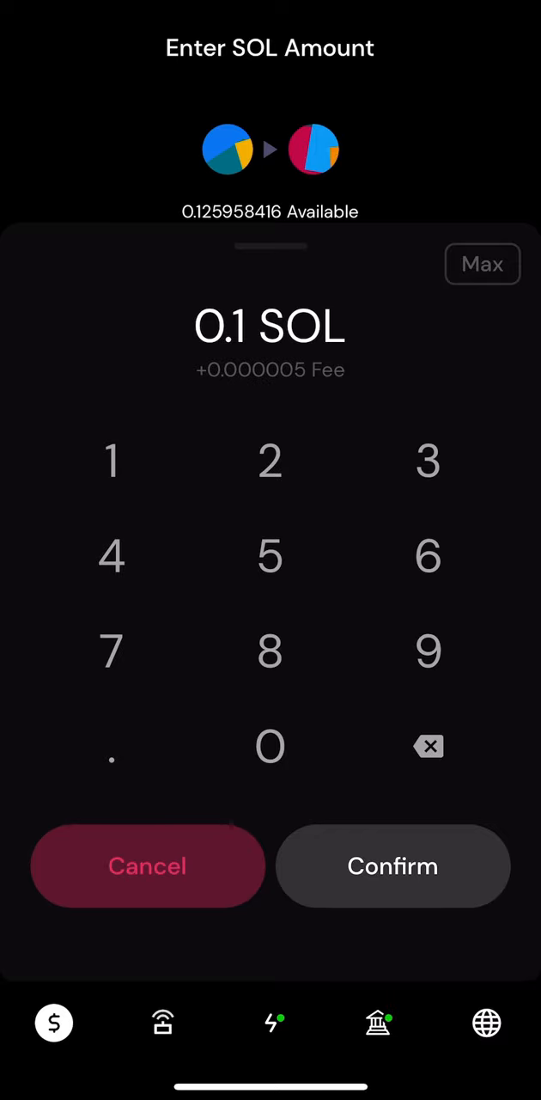
- Settle on the full 0.125953416 SOL via Max and confirm the amount
{"action": "left_click", "coordinate": [270, 745]}
{"action": "left_click", "coordinate": [270, 746]}
{"action": "left_click", "coordinate": [270, 746]}
{"action": "left_click", "coordinate": [270, 746]}
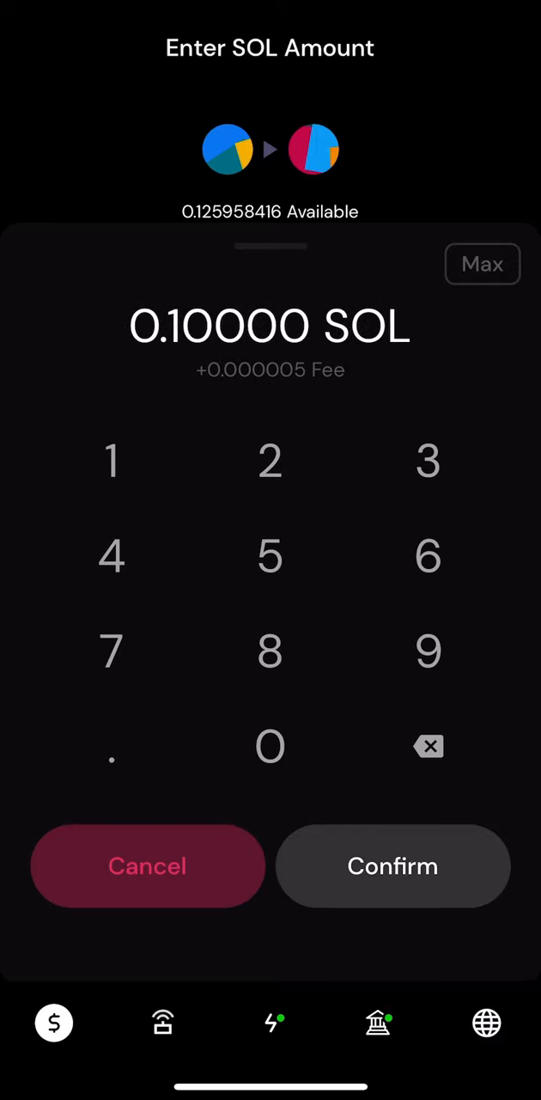
{"action": "left_click", "coordinate": [428, 746]}
{"action": "left_click", "coordinate": [482, 264]}
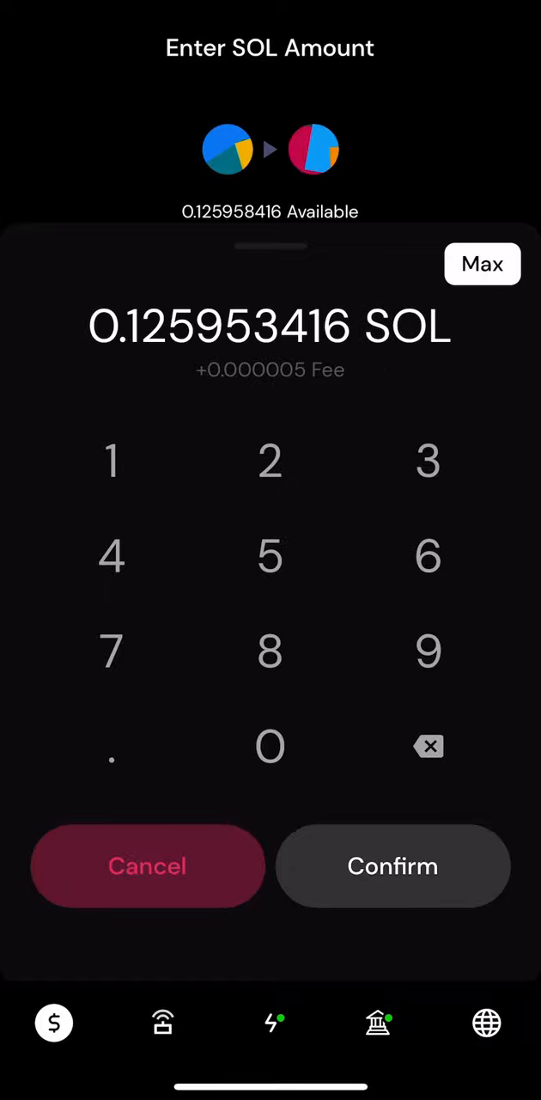
{"action": "left_click", "coordinate": [392, 865]}
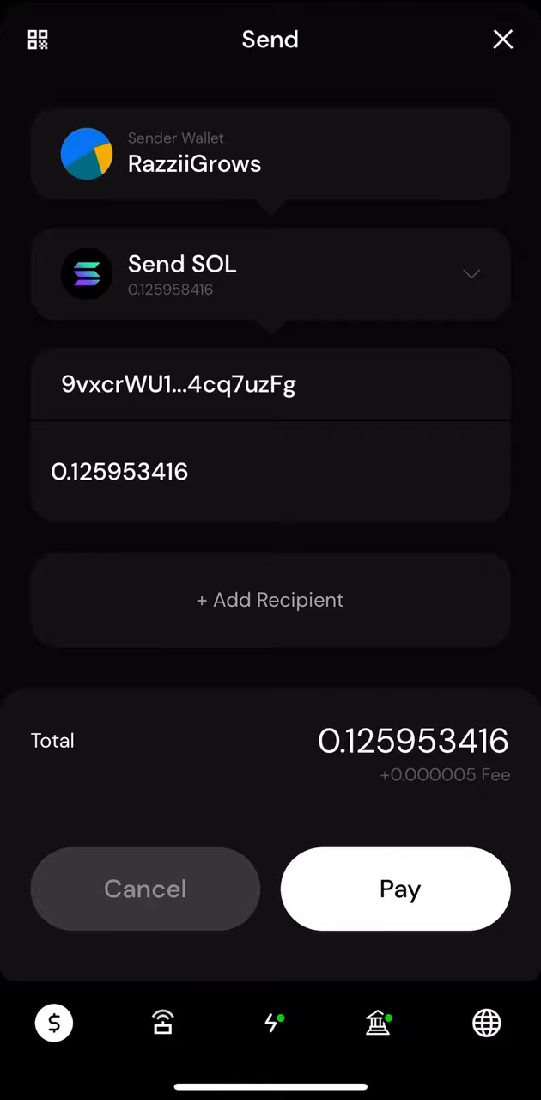
- Pay and swipe to submit the 0.125953416 SOL transfer, leaving 0 SOL
{"action": "left_click", "coordinate": [396, 888]}
{"action": "left_click_drag", "start_coordinate": [59, 911], "coordinate": [463, 911]}
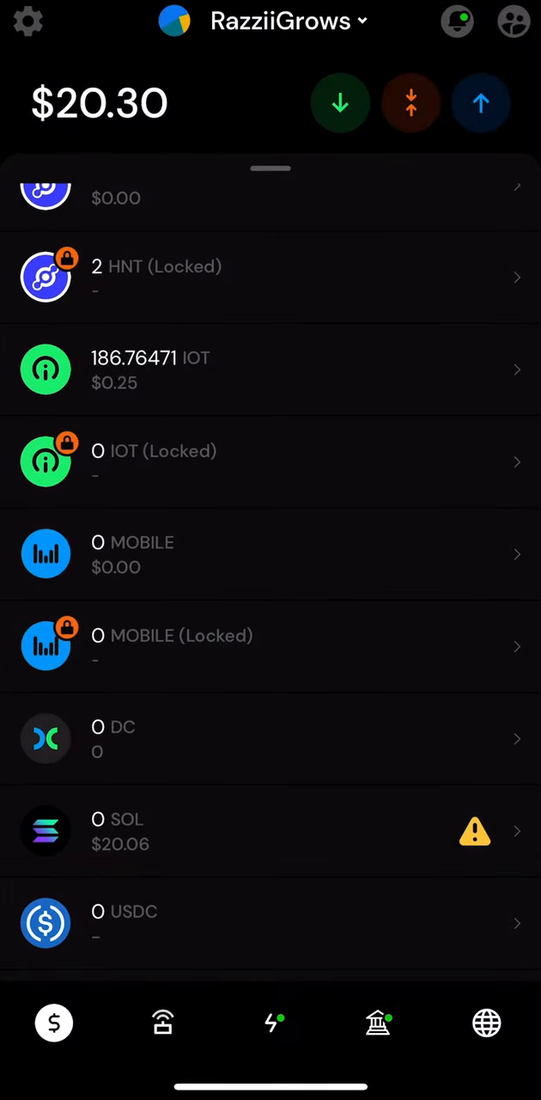
{"action": "scroll", "coordinate": [271, 567], "scroll_direction": "up", "scroll_amount": 5}
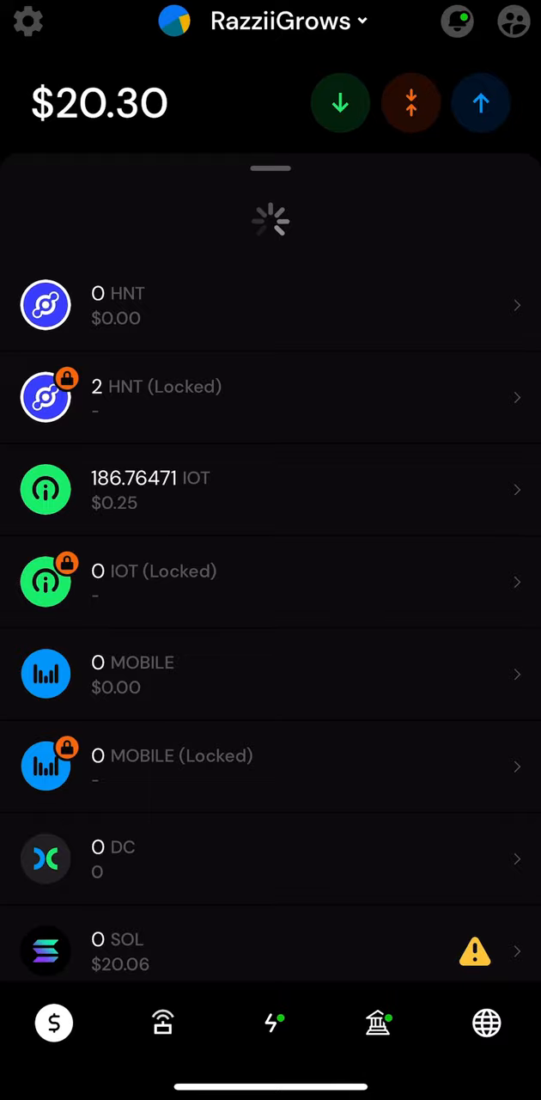
{"action": "scroll", "coordinate": [271, 588], "scroll_direction": "down", "scroll_amount": 8}
{"action": "scroll", "coordinate": [271, 589], "scroll_direction": "up", "scroll_amount": 8}
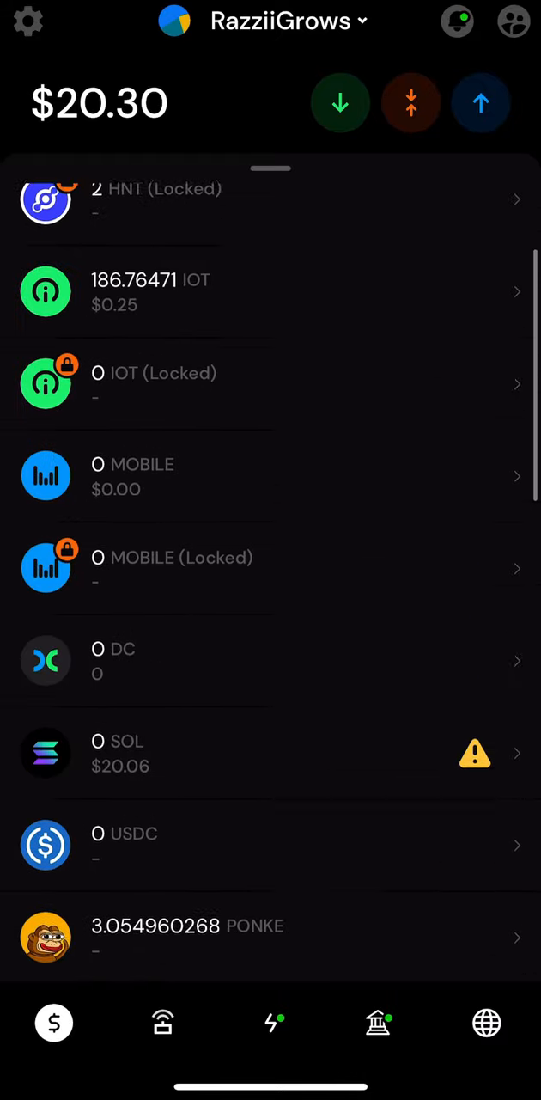
{"action": "scroll", "coordinate": [271, 588], "scroll_direction": "up", "scroll_amount": 3}
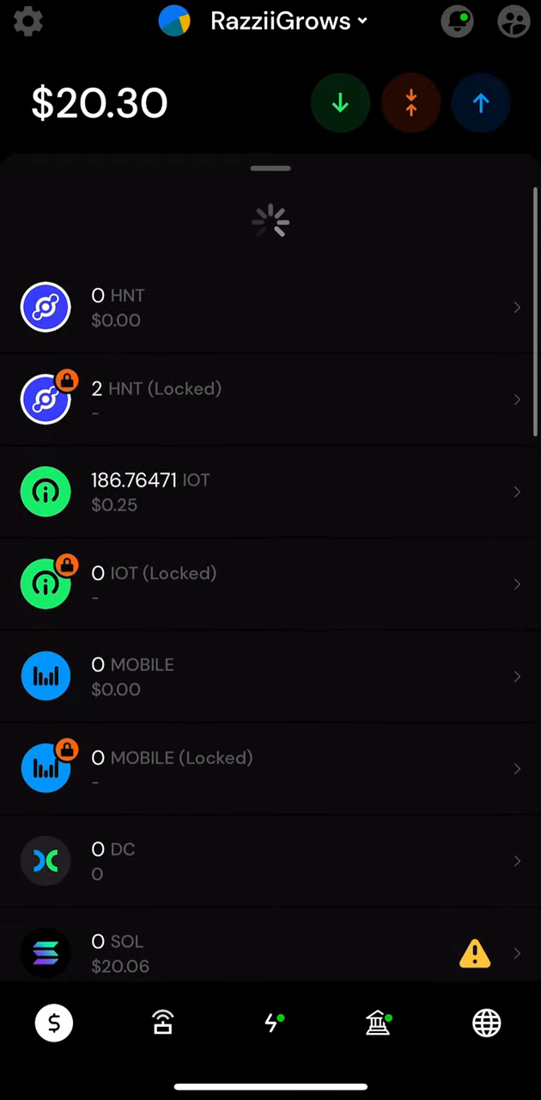
{"action": "scroll", "coordinate": [270, 588], "scroll_direction": "up", "scroll_amount": 3}
{"action": "scroll", "coordinate": [270, 540], "scroll_direction": "up", "scroll_amount": 5}
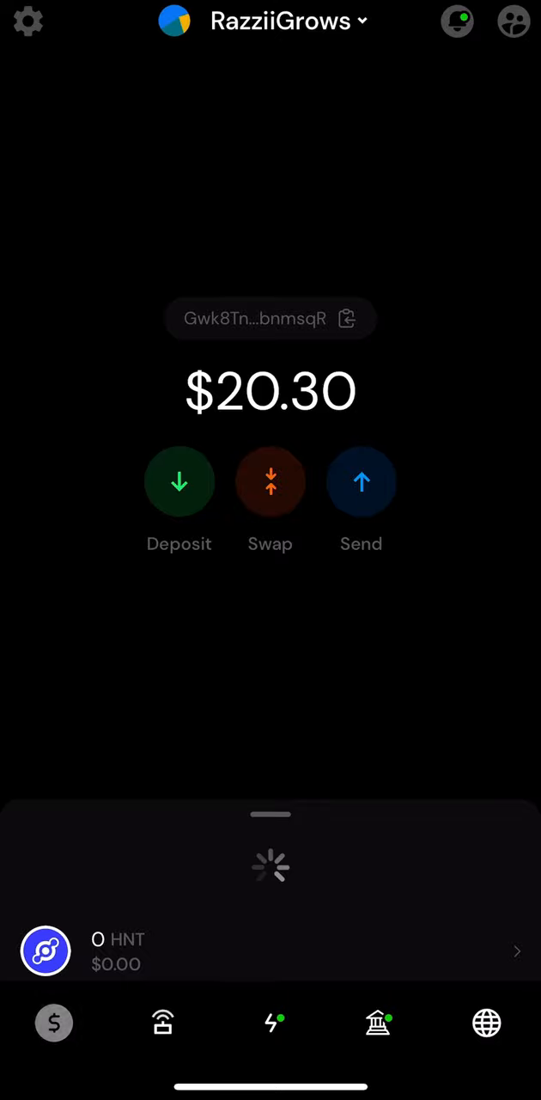
{"action": "left_click", "coordinate": [162, 1022]}
{"action": "left_click", "coordinate": [53, 1022]}
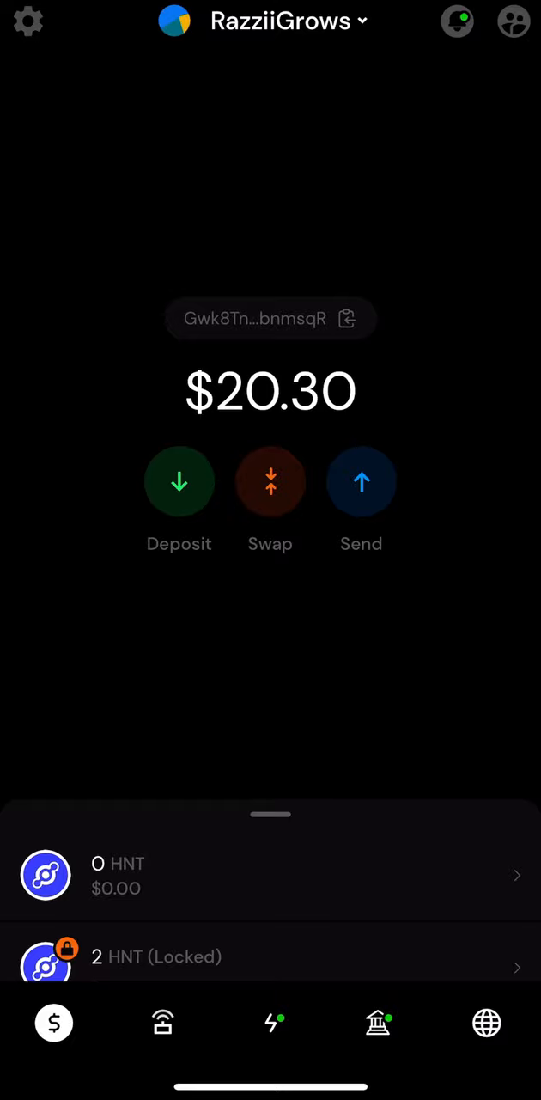
{"action": "scroll", "coordinate": [270, 601], "scroll_direction": "down", "scroll_amount": 5}
{"action": "scroll", "coordinate": [271, 559], "scroll_direction": "down", "scroll_amount": 2}
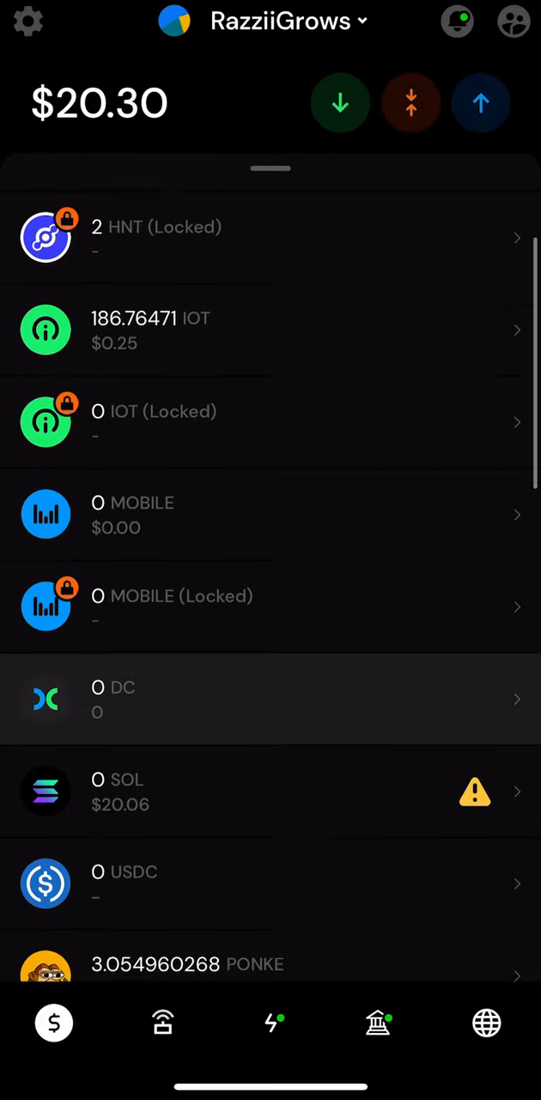
- From the SOL details, choose Swap Tokens To SOL and enable automatic Solana fee management
{"action": "left_click", "coordinate": [270, 723]}
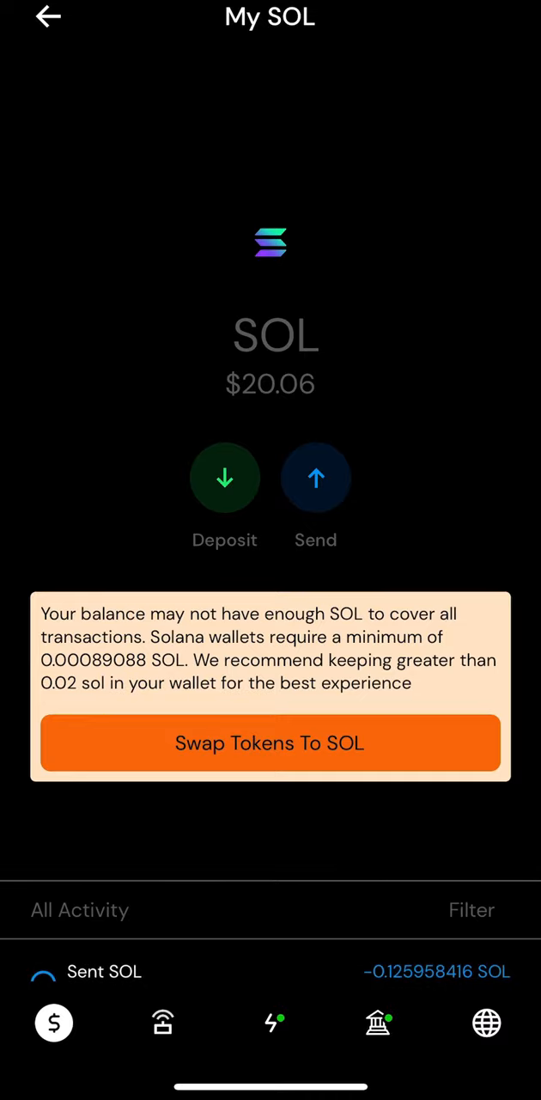
{"action": "left_click", "coordinate": [270, 742]}
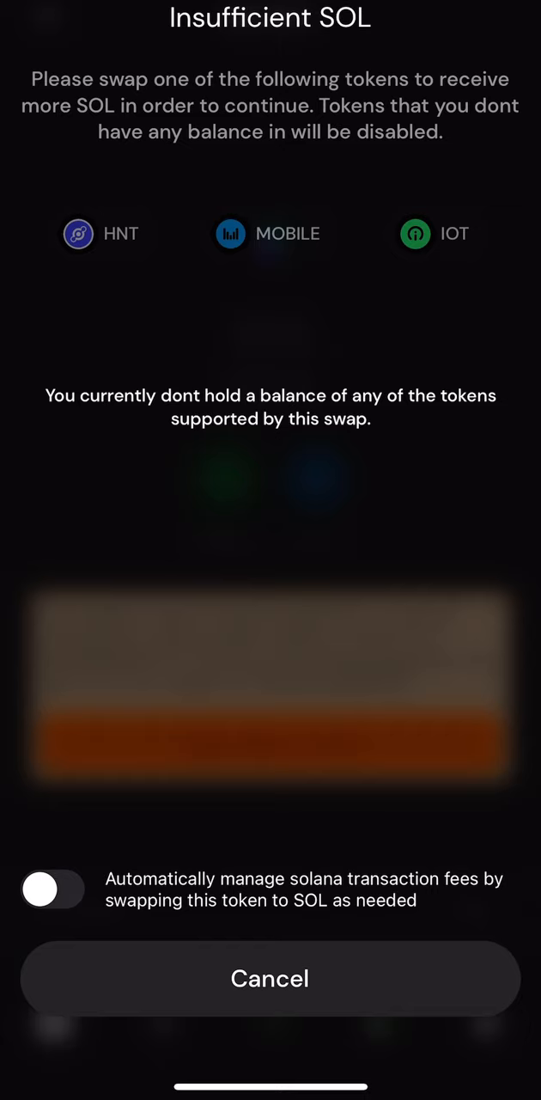
{"action": "left_click", "coordinate": [52, 889]}
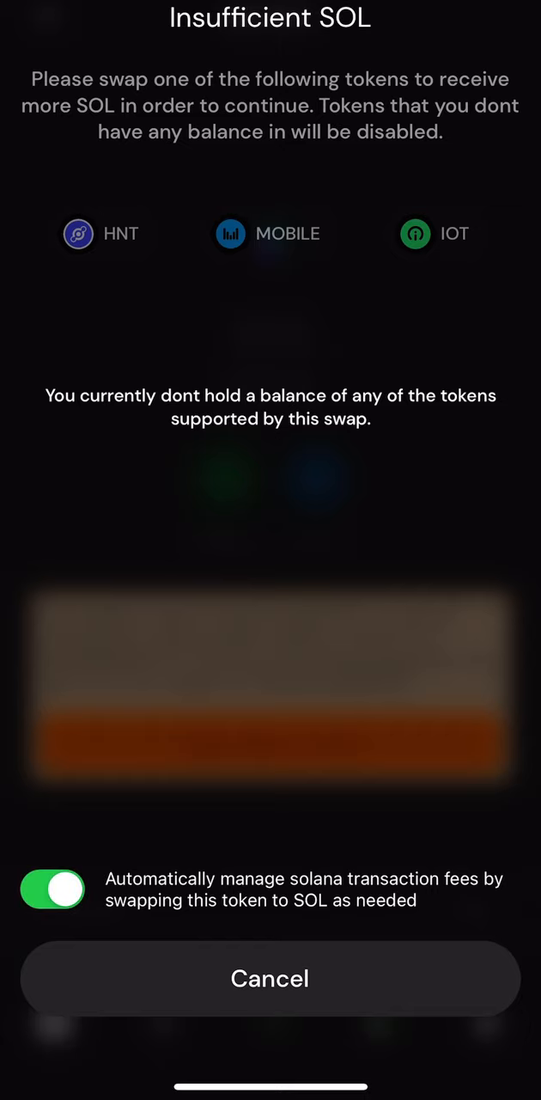